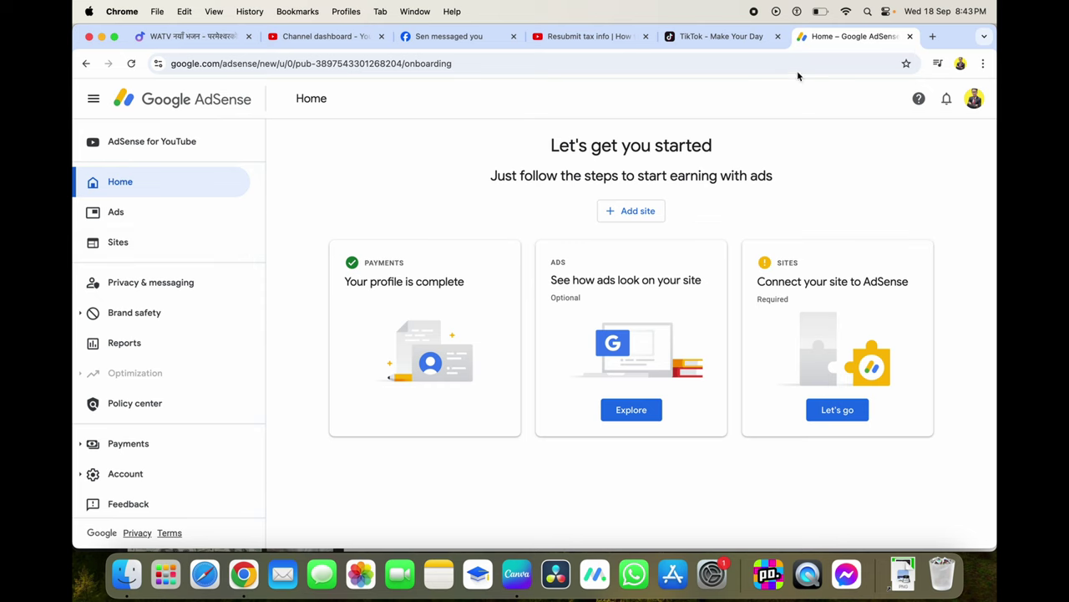
Search the web for google adsense in a new browser tab and open its sign-in result
left_click(933, 36)
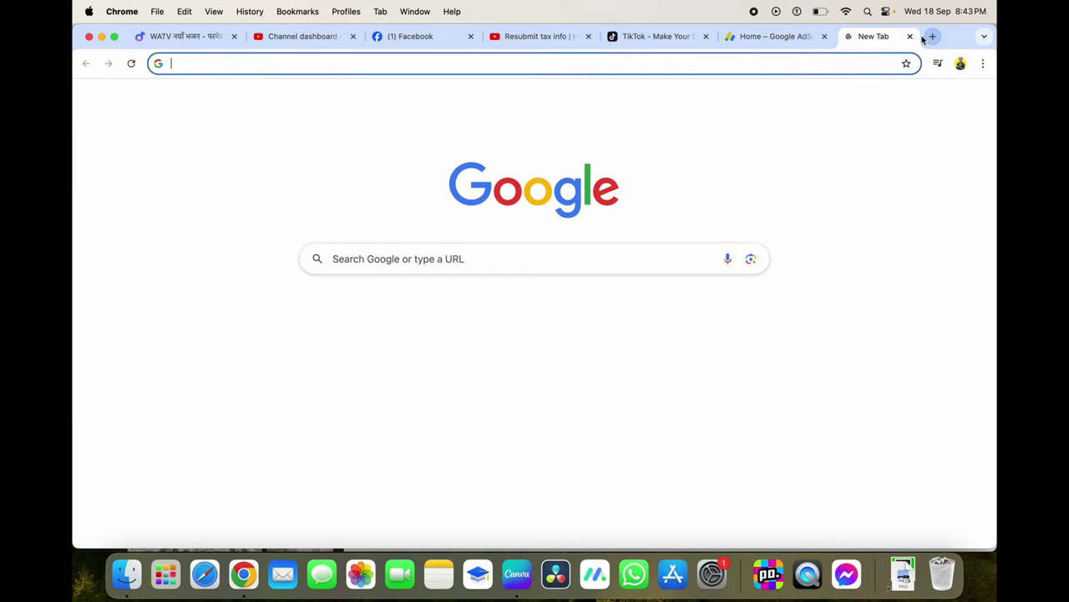
type("good")
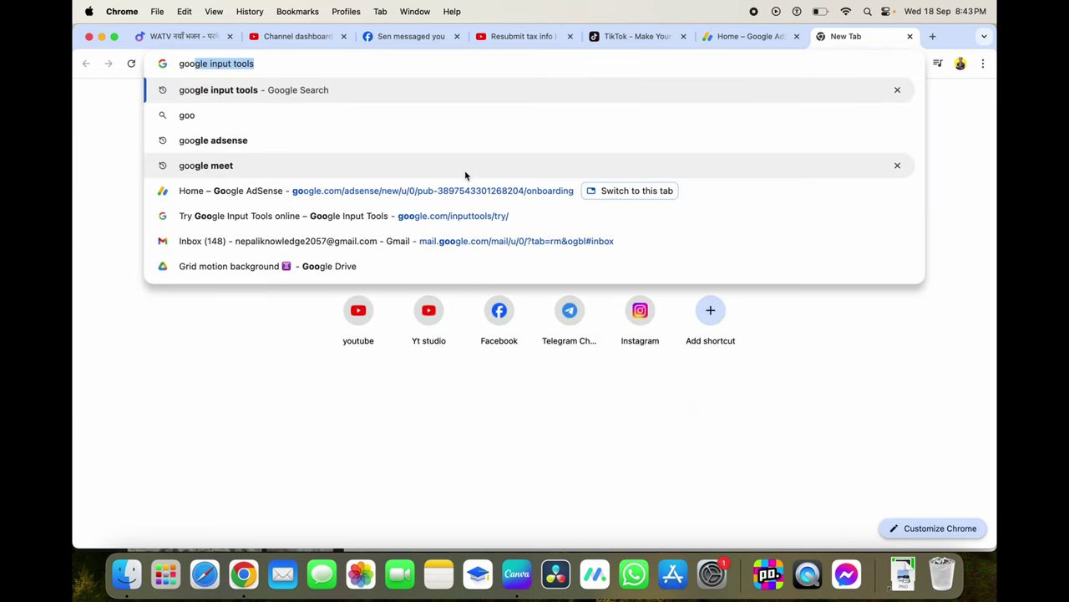
key("BackSpace")
type("gle")
left_click(465, 175)
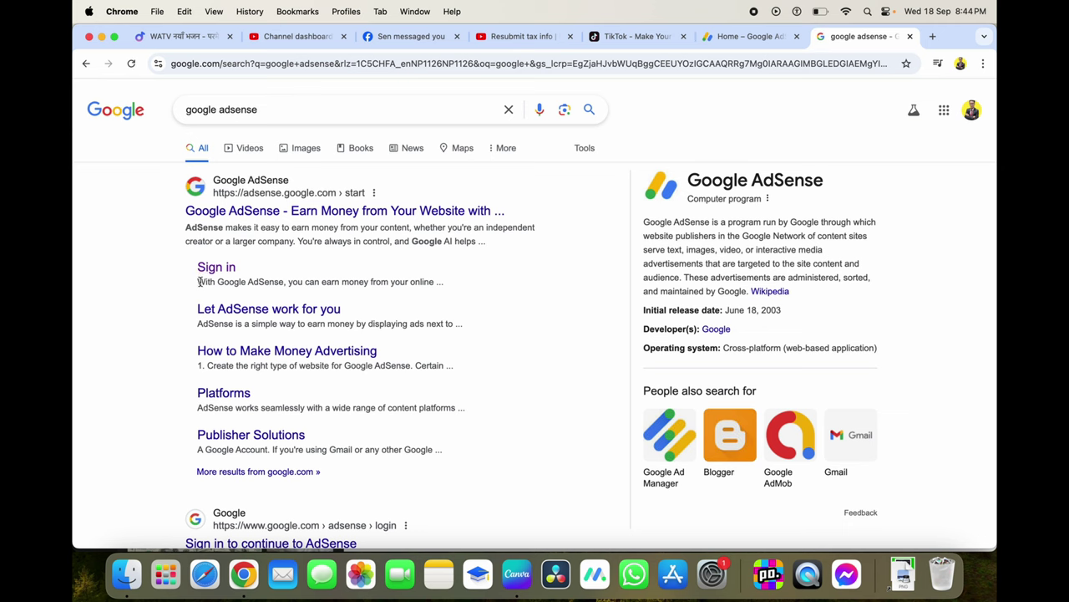
left_click(216, 268)
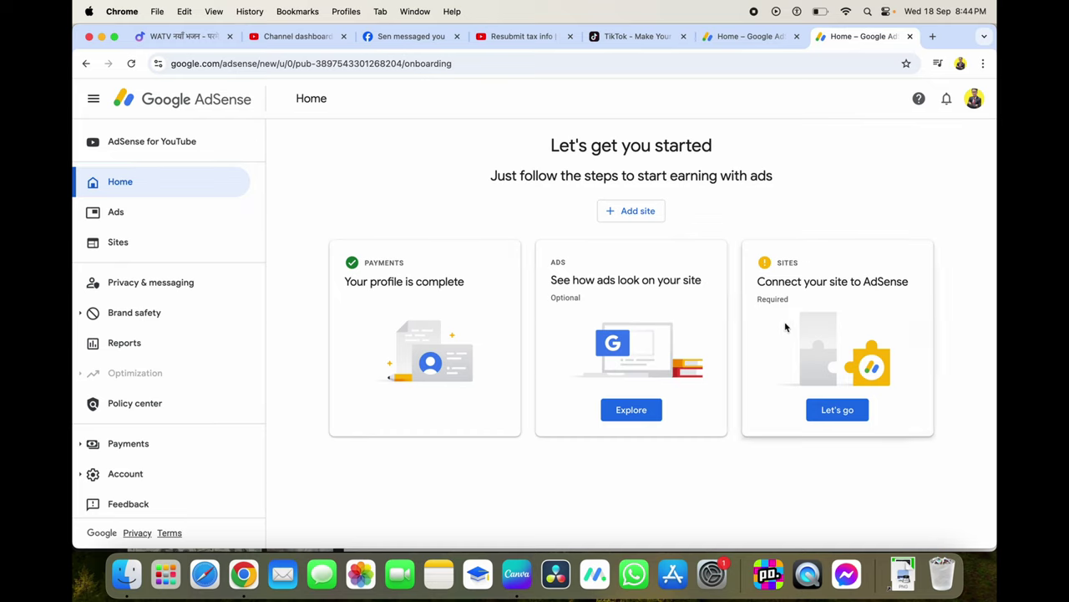
Open the AdSense payments info and switch the payments account to YouTube (Nepal)
left_click(133, 141)
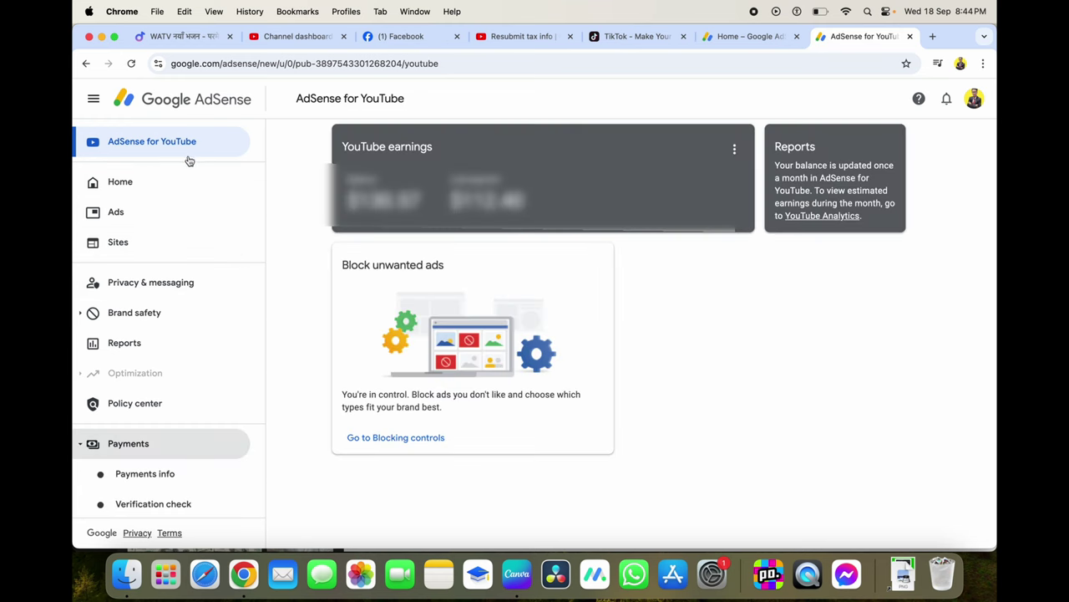
scroll(225, 321, "down", 3)
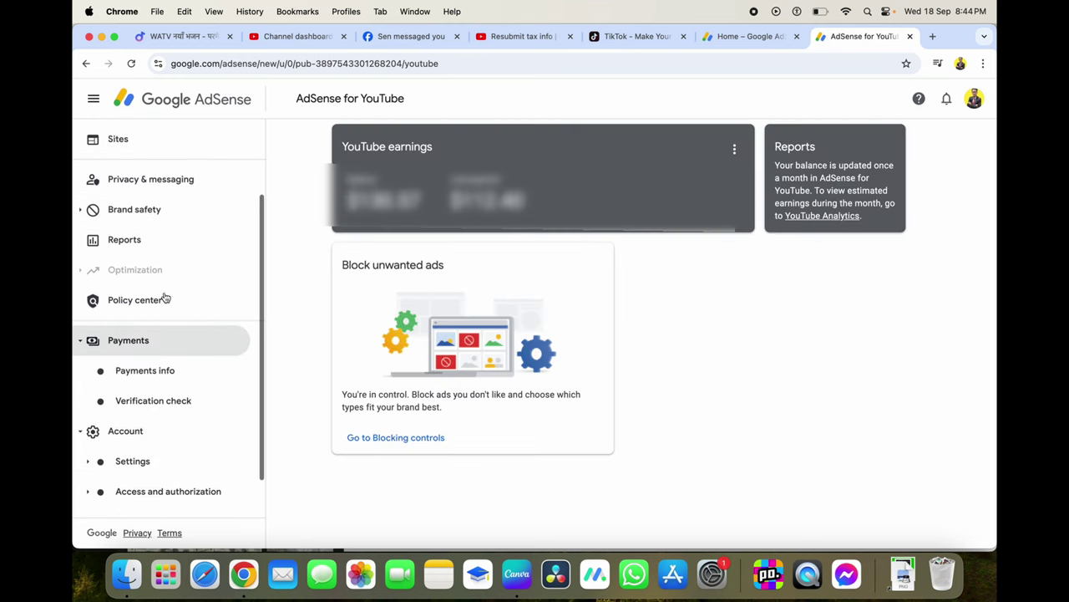
left_click(153, 374)
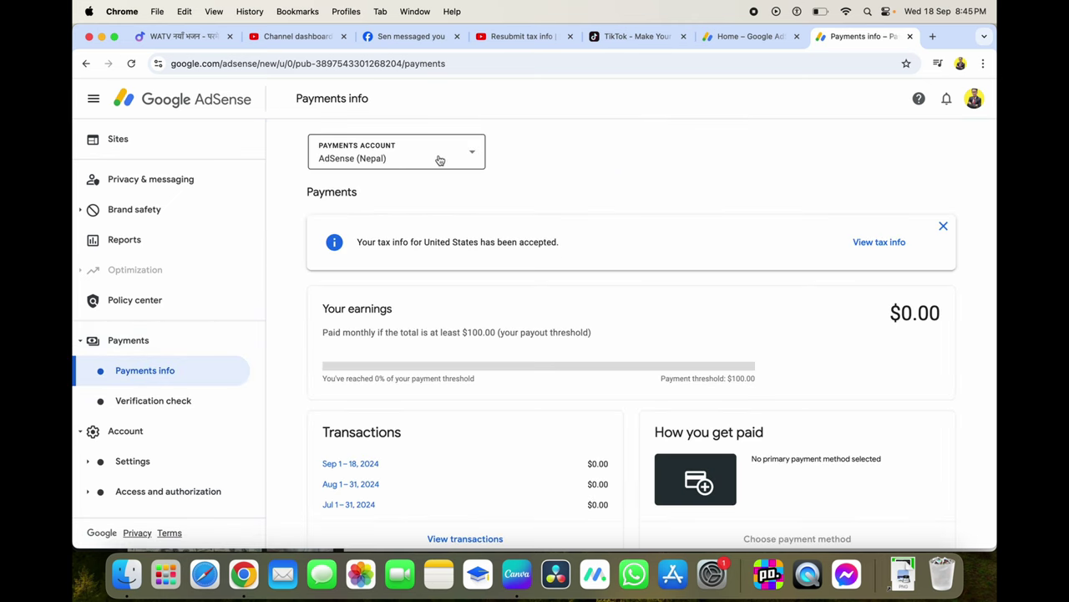
left_click(468, 160)
left_click(397, 246)
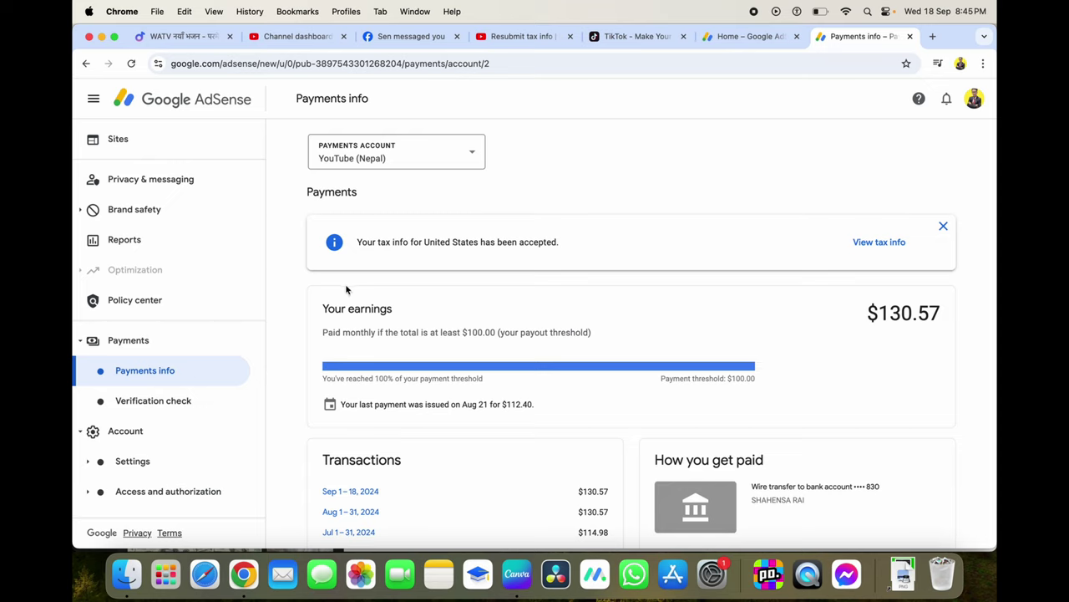
Open the YouTube payments account settings and go to managing the United States tax info
scroll(631, 312, "down", 1)
scroll(631, 312, "down", 5)
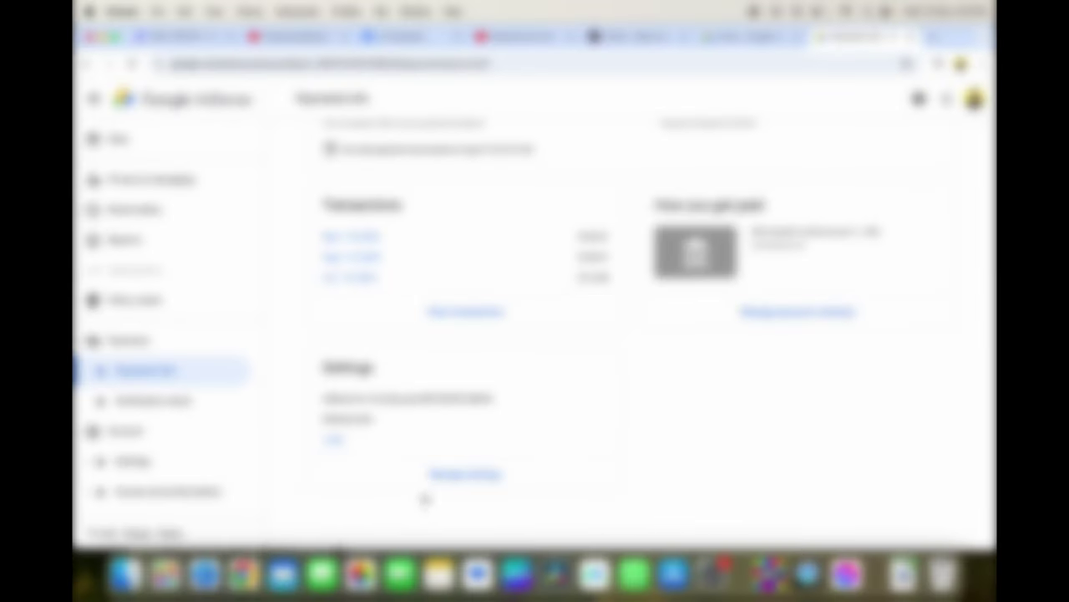
left_click(467, 476)
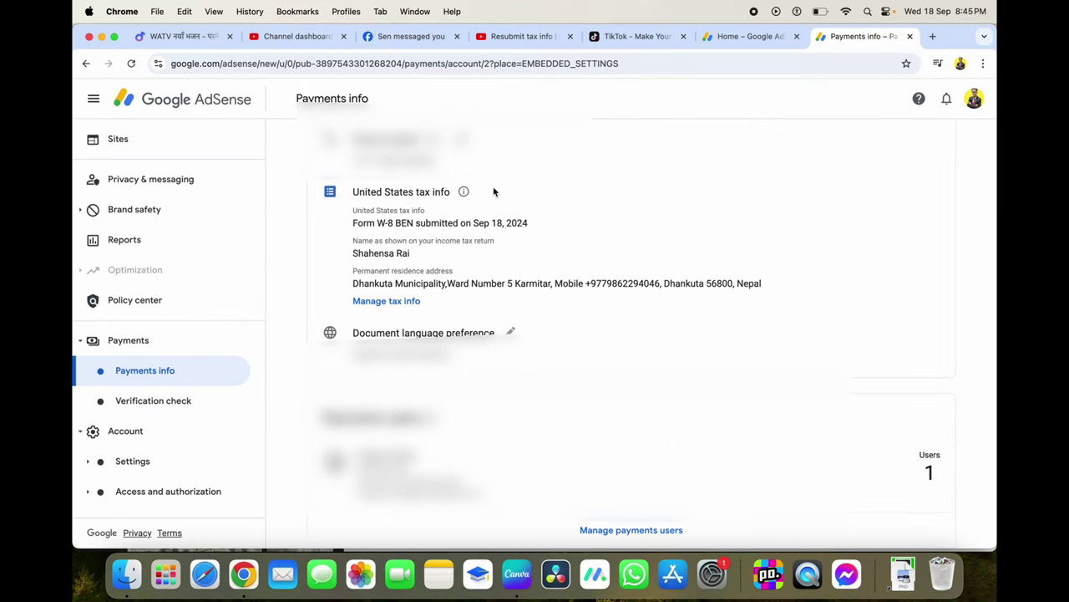
left_click(405, 306)
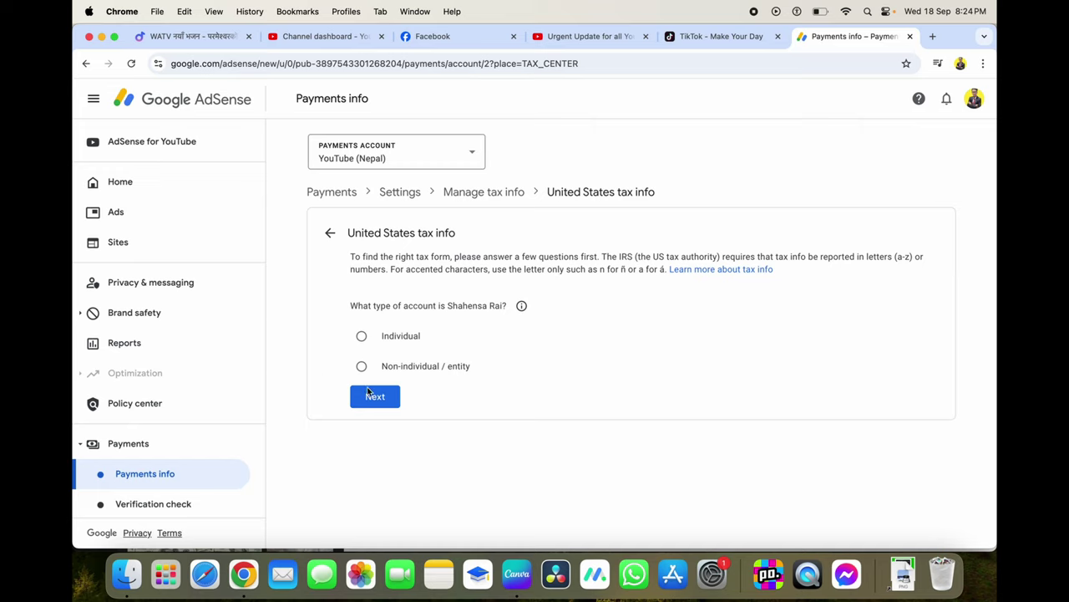
Declare an Individual account that is not a US citizen or resident, and start the W-8BEN form
left_click(360, 339)
left_click(377, 397)
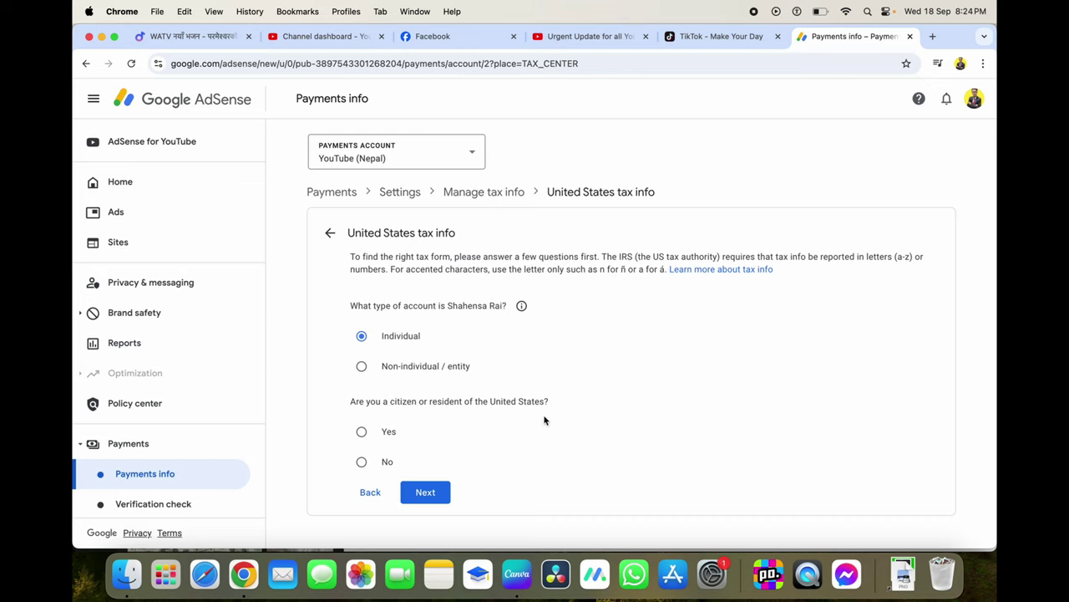
left_click(364, 460)
left_click(429, 488)
scroll(487, 351, "down", 2)
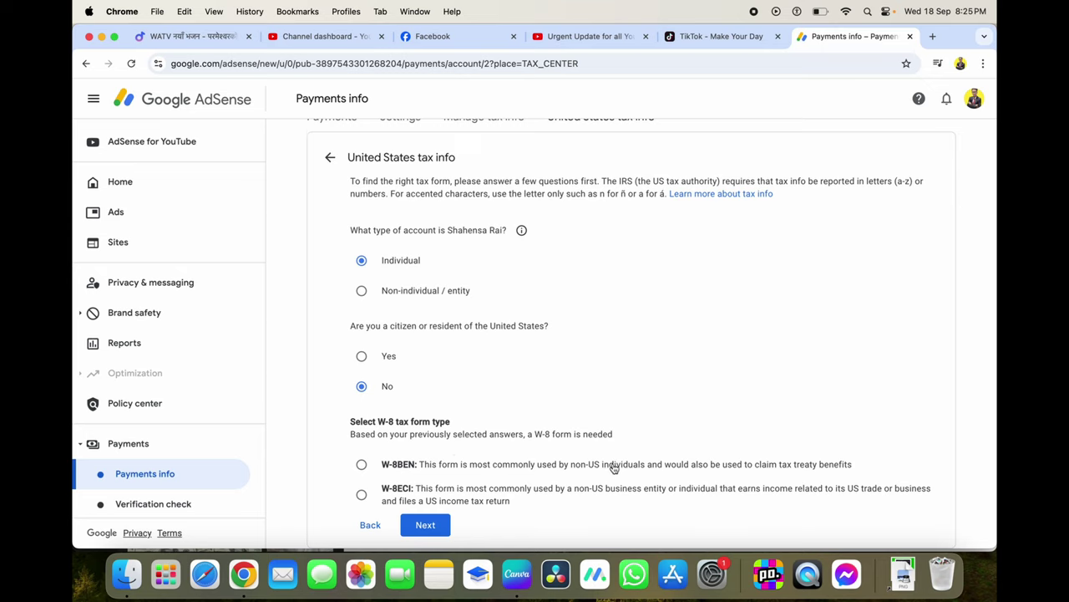
left_click(361, 465)
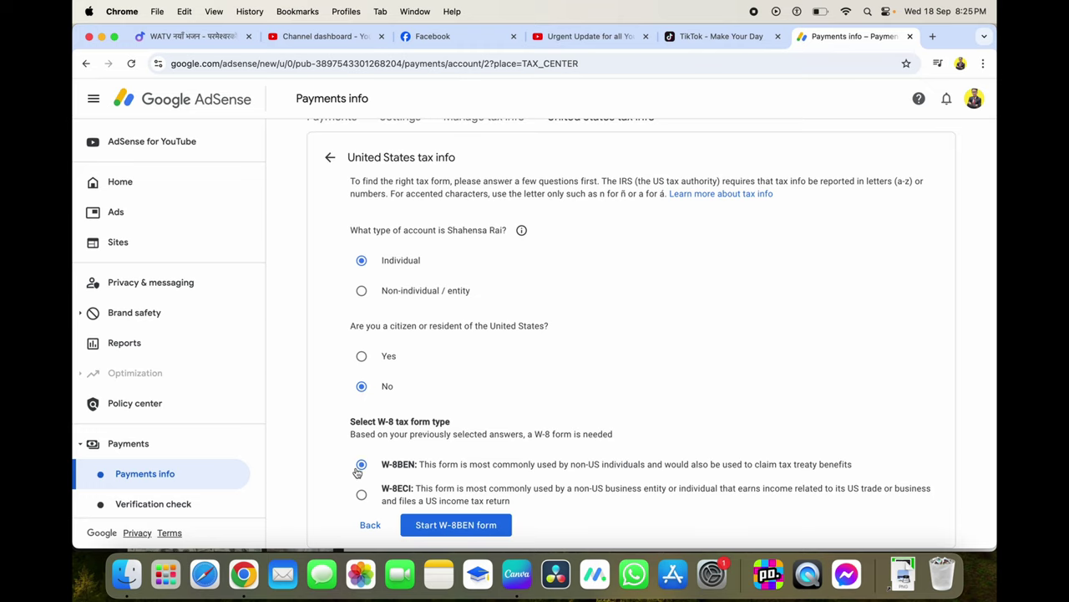
left_click(451, 523)
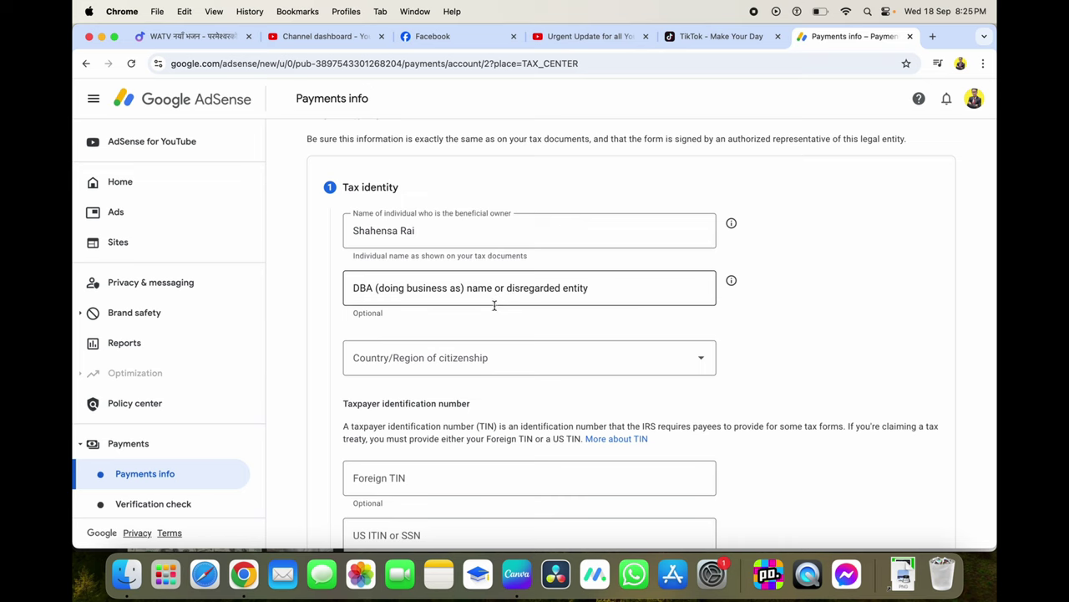
Complete the tax identity section with Nepal as country of citizenship and the foreign taxpayer identification number
scroll(493, 306, "down", 1)
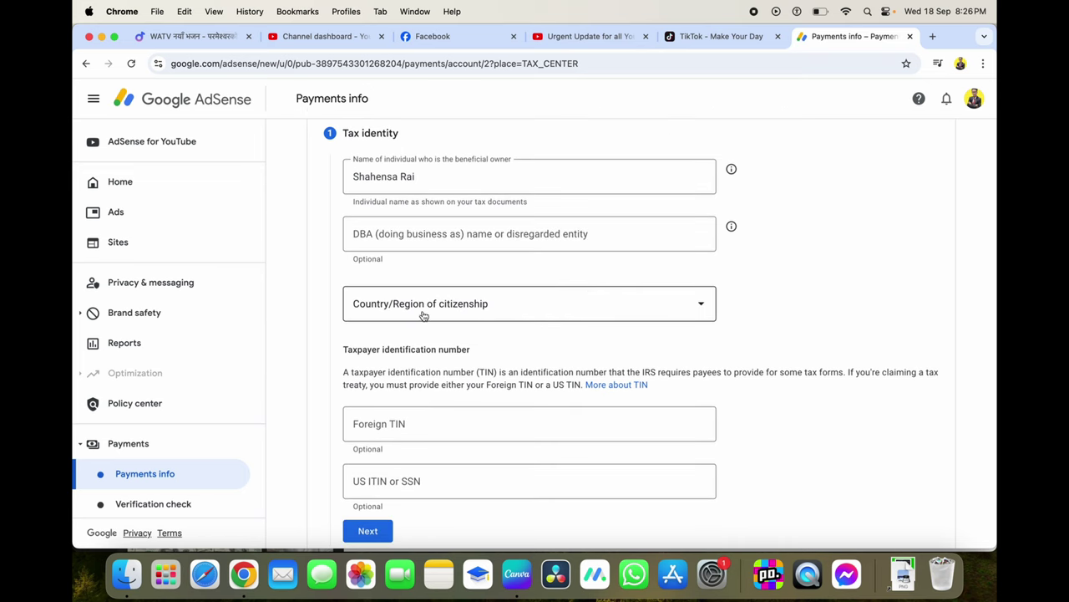
left_click(618, 311)
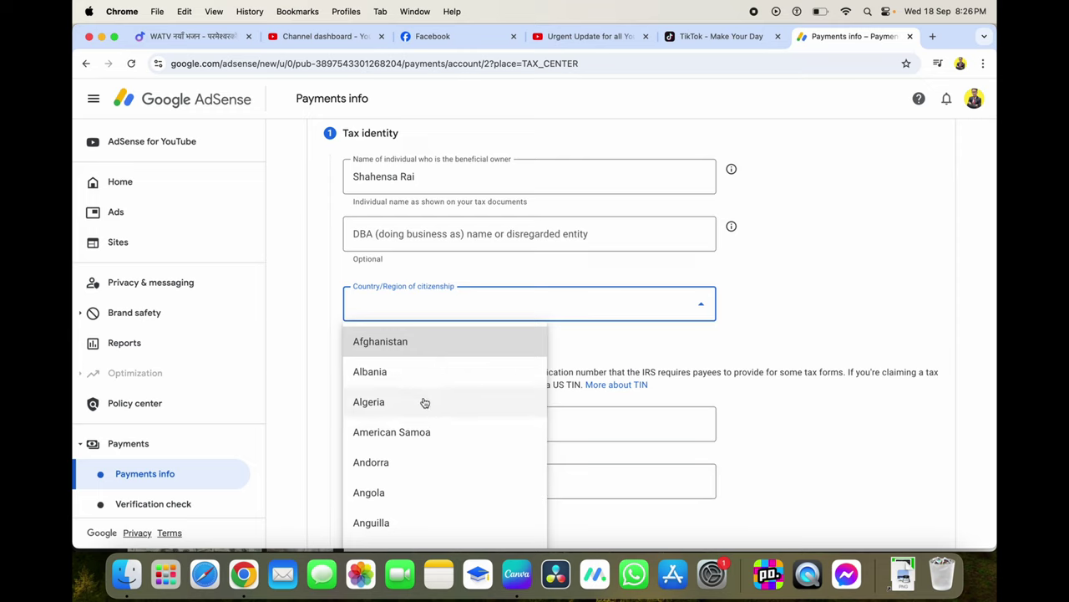
scroll(443, 361, "down", 20)
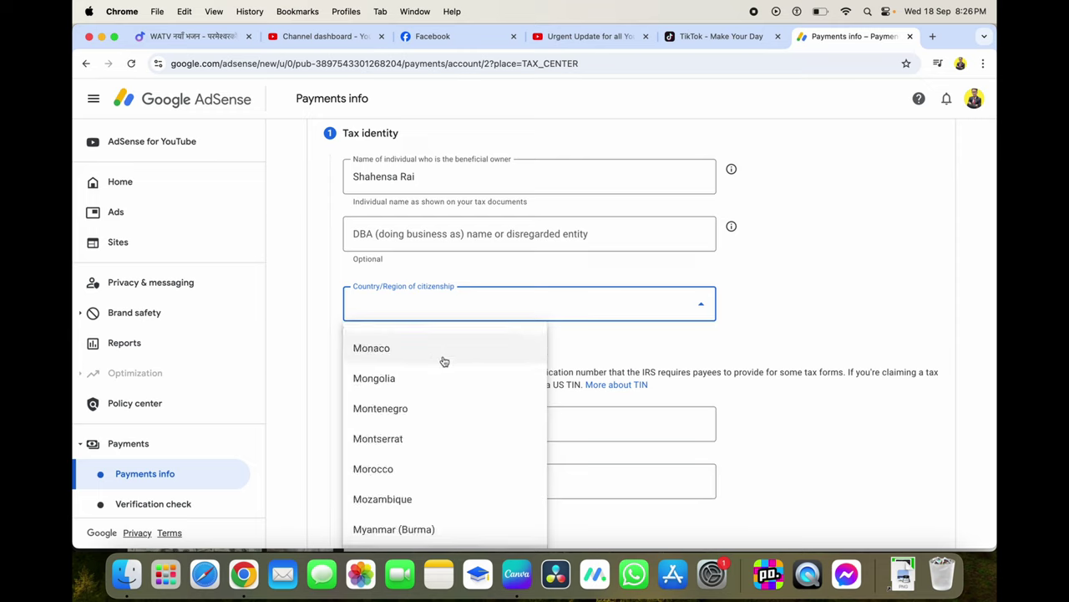
scroll(444, 361, "down", 3)
left_click(389, 460)
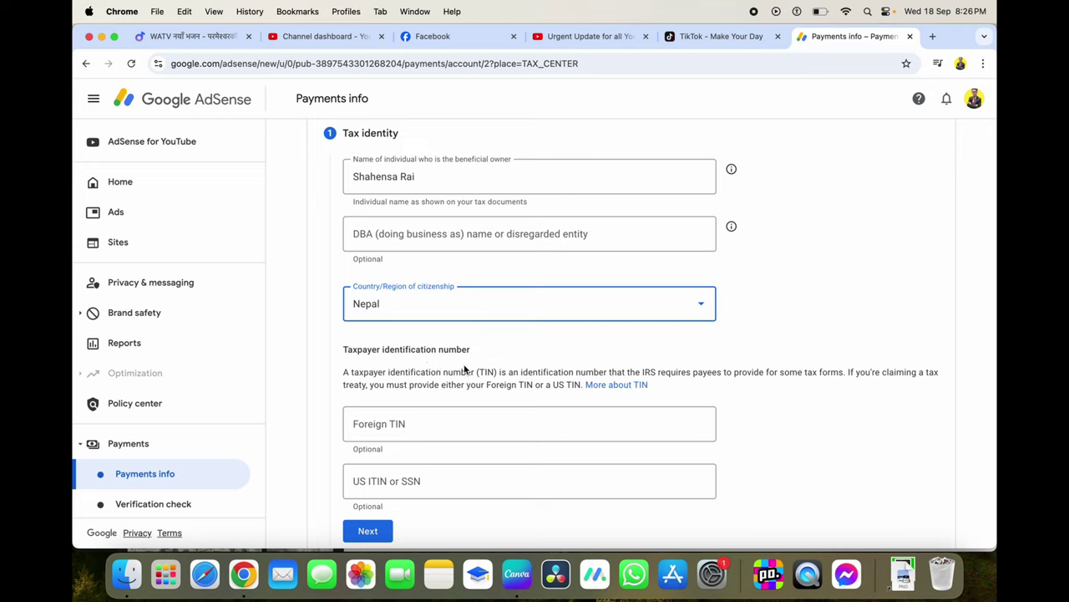
left_click(367, 427)
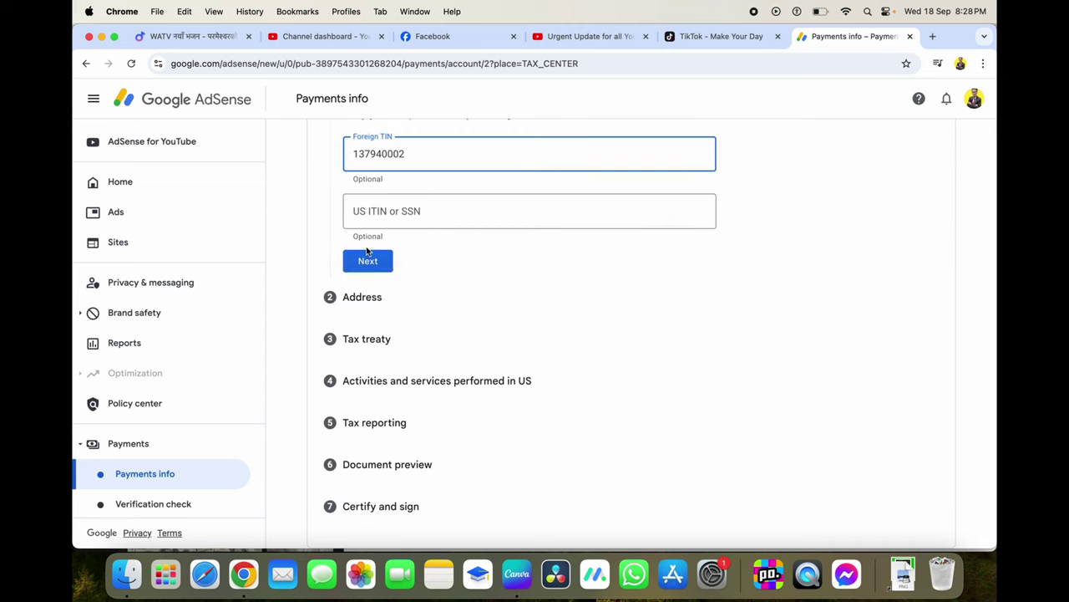
left_click(368, 259)
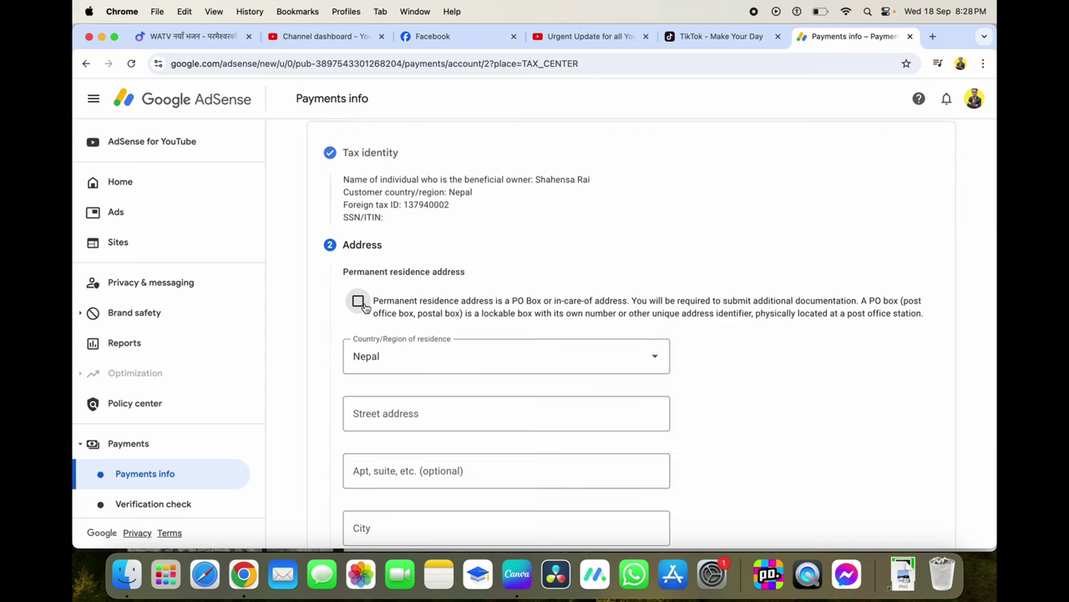
Mark the permanent residence as a PO Box or in-care-of address, fill in the address, and use it as the mailing address
left_click(359, 303)
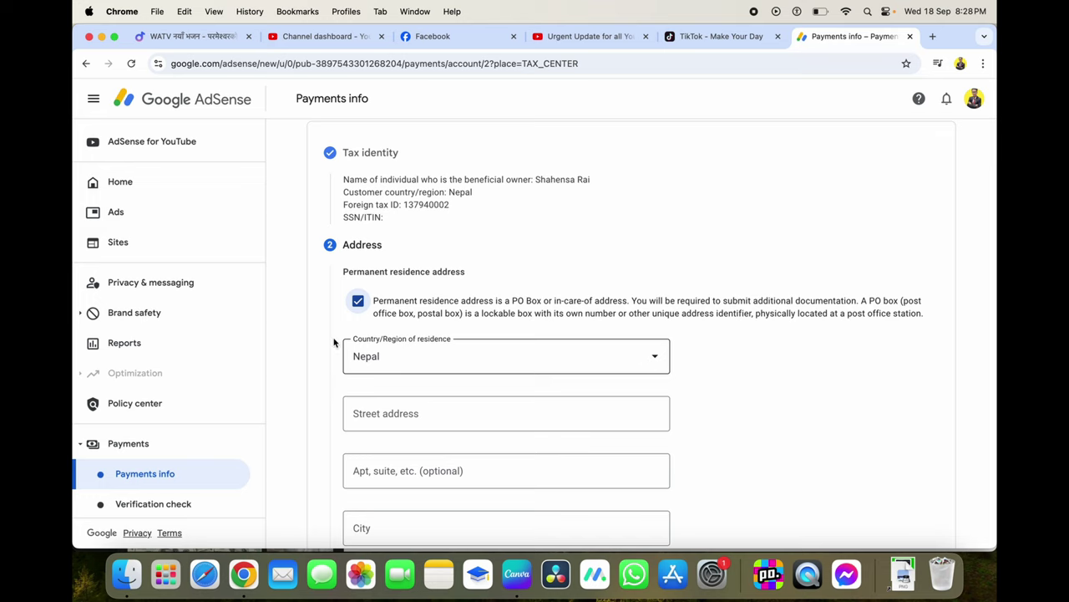
scroll(510, 372, "down", 1)
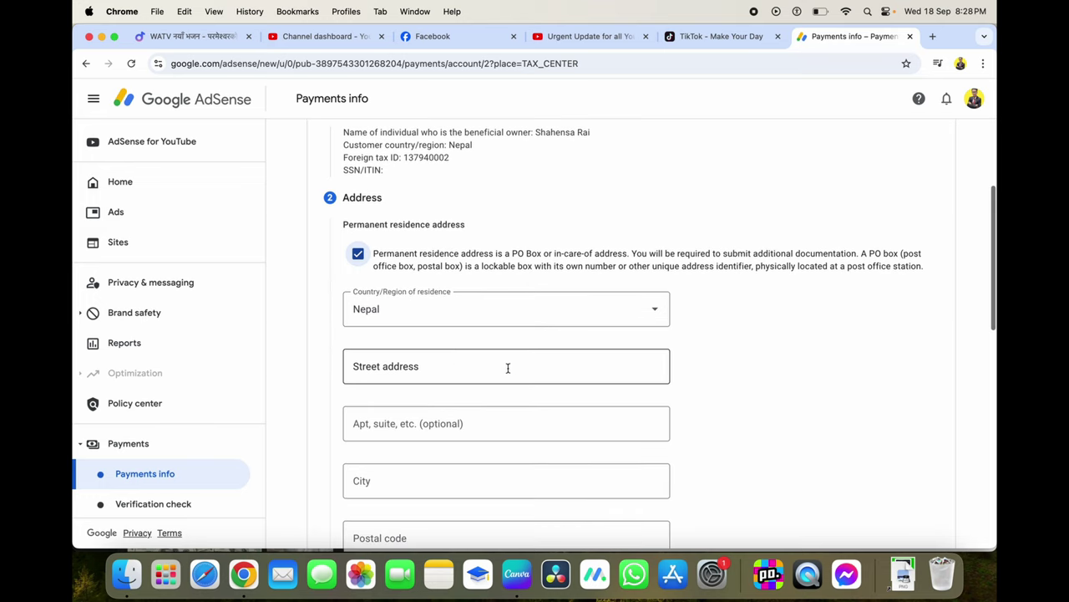
left_click(431, 365)
type("dha")
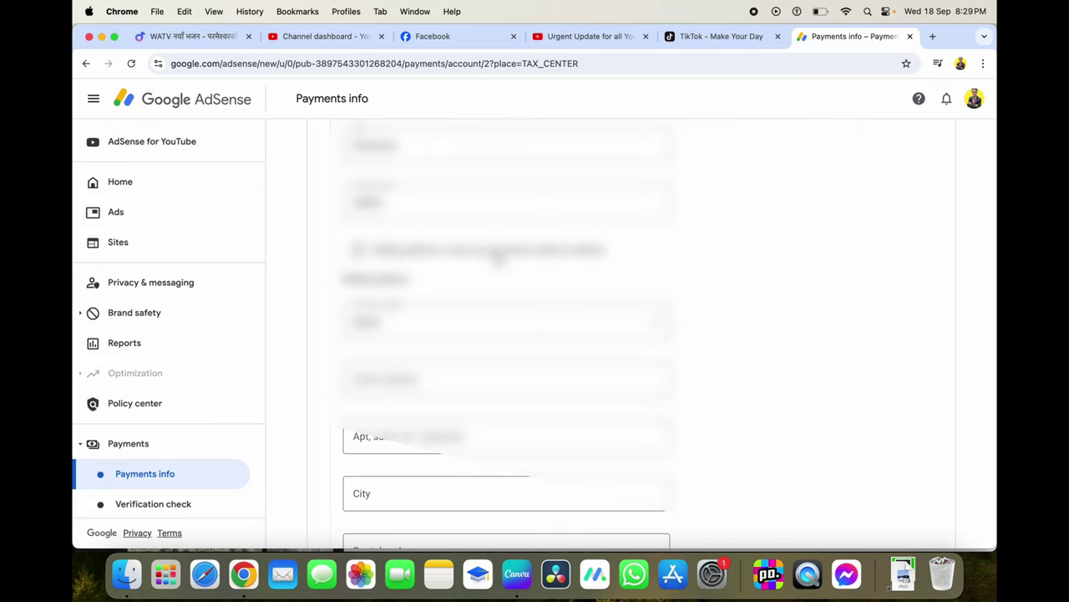
left_click(358, 249)
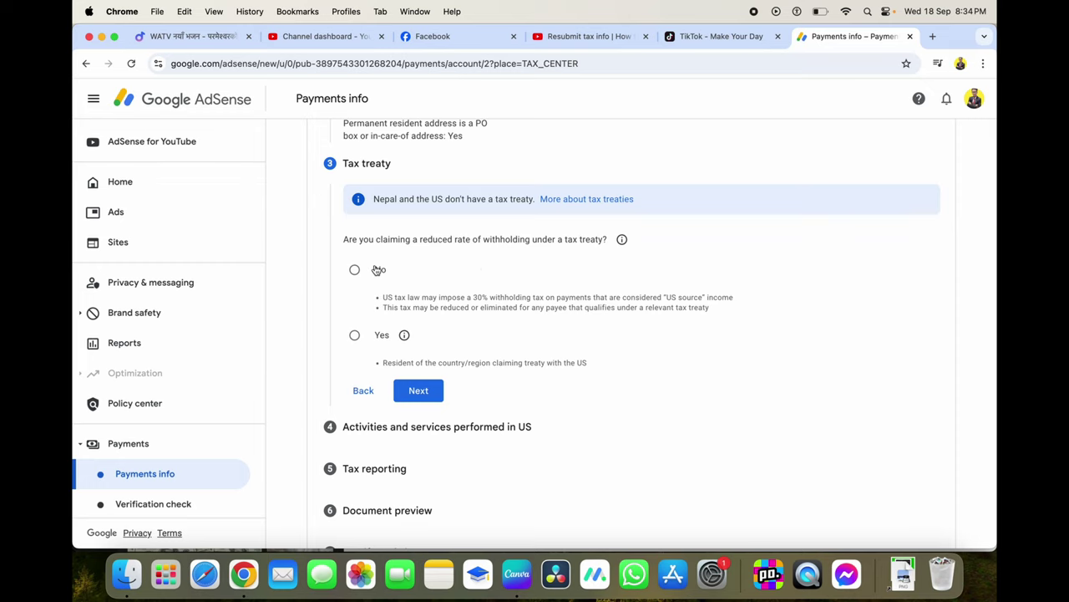
Answer No to claiming a reduced withholding rate under a tax treaty and continue
left_click(378, 269)
scroll(447, 347, "down", 1)
left_click(432, 355)
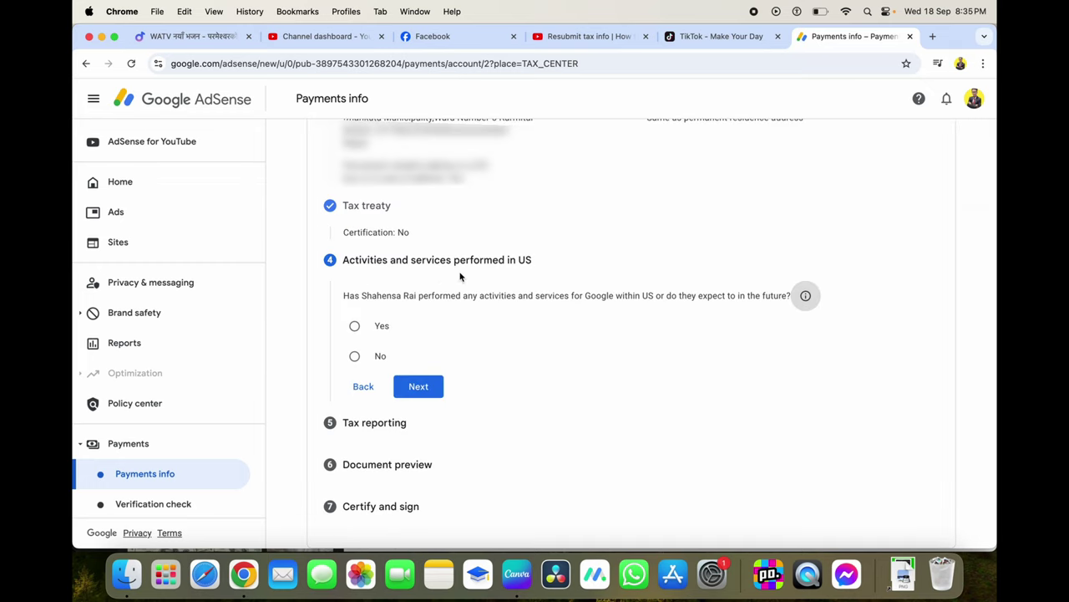
Answer No to activities performed in the US and certify that all services are performed solely outside the US
left_click(354, 356)
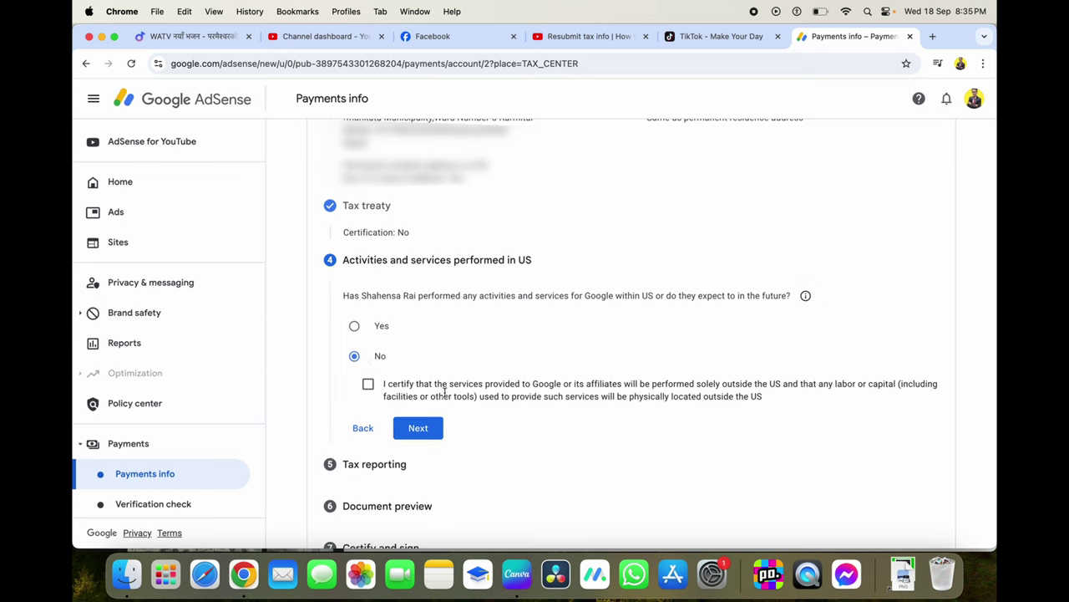
left_click(368, 384)
left_click(418, 429)
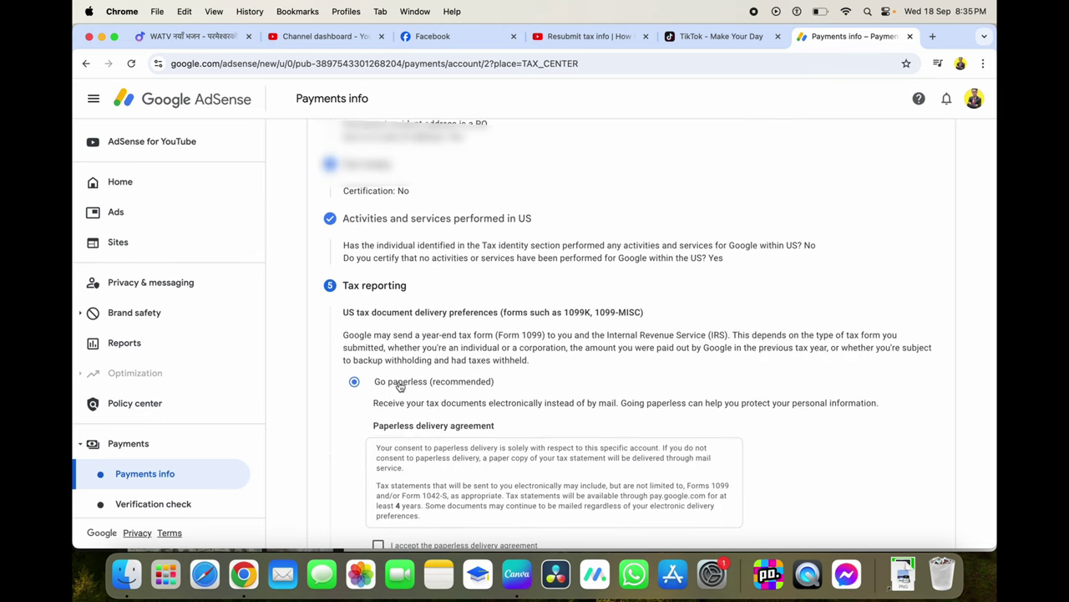
Keep paperless delivery for US tax documents, accept the paperless delivery agreement, and continue
scroll(846, 404, "down", 3)
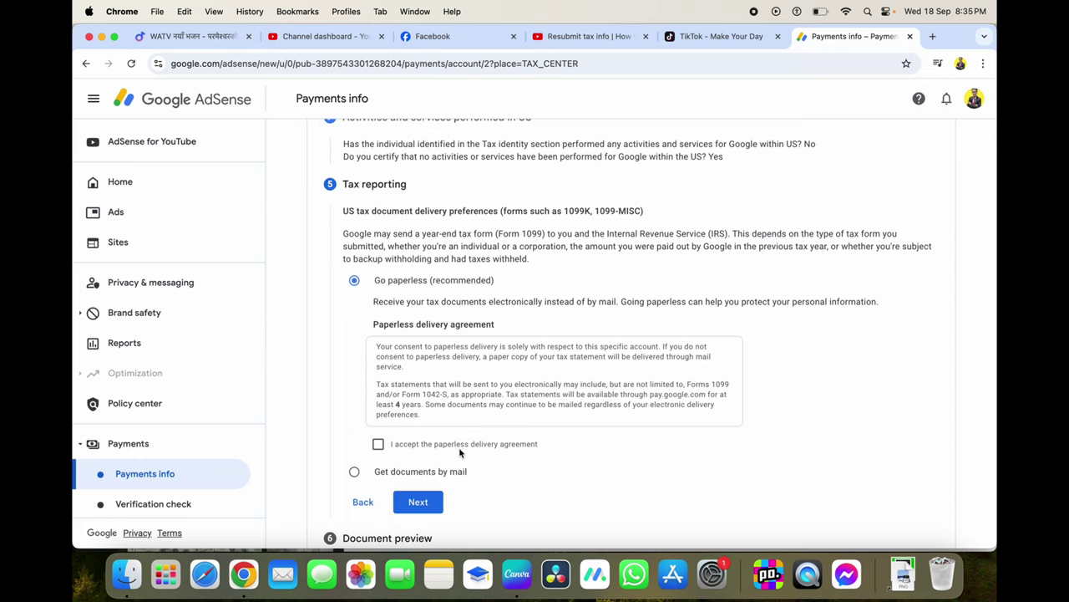
left_click(377, 444)
scroll(456, 470, "down", 2)
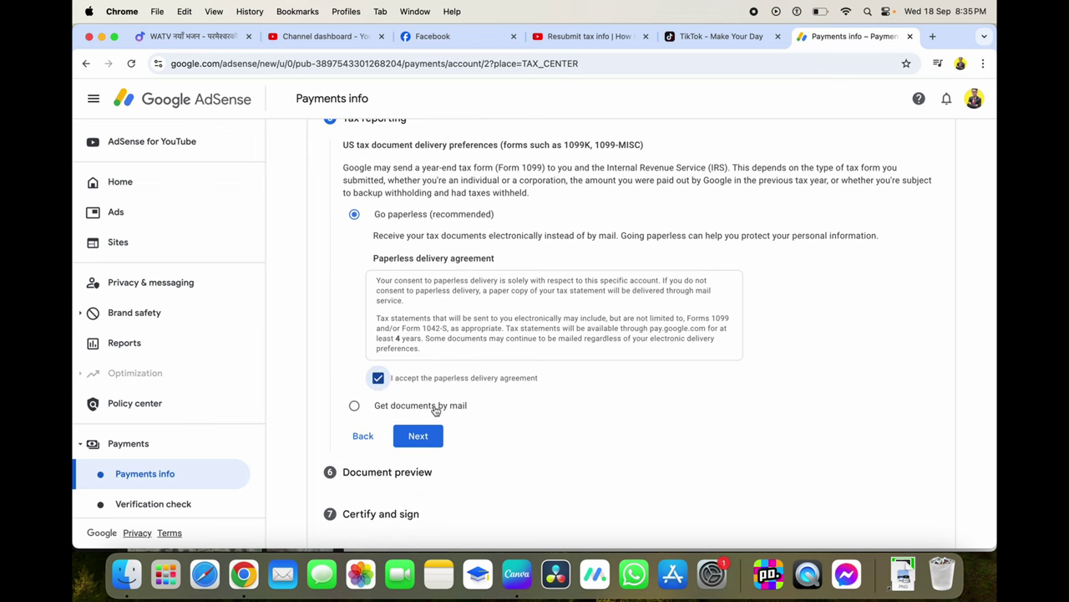
left_click(418, 436)
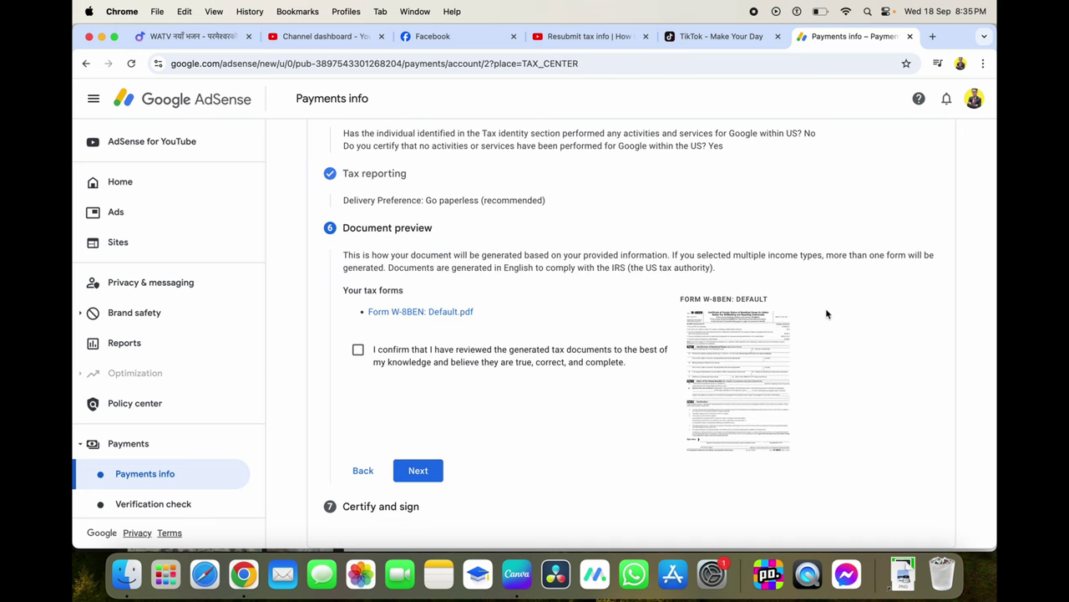
Confirm the generated W-8BEN document as reviewed and tick the tax form certification under penalties of perjury
left_click(375, 351)
left_click(418, 471)
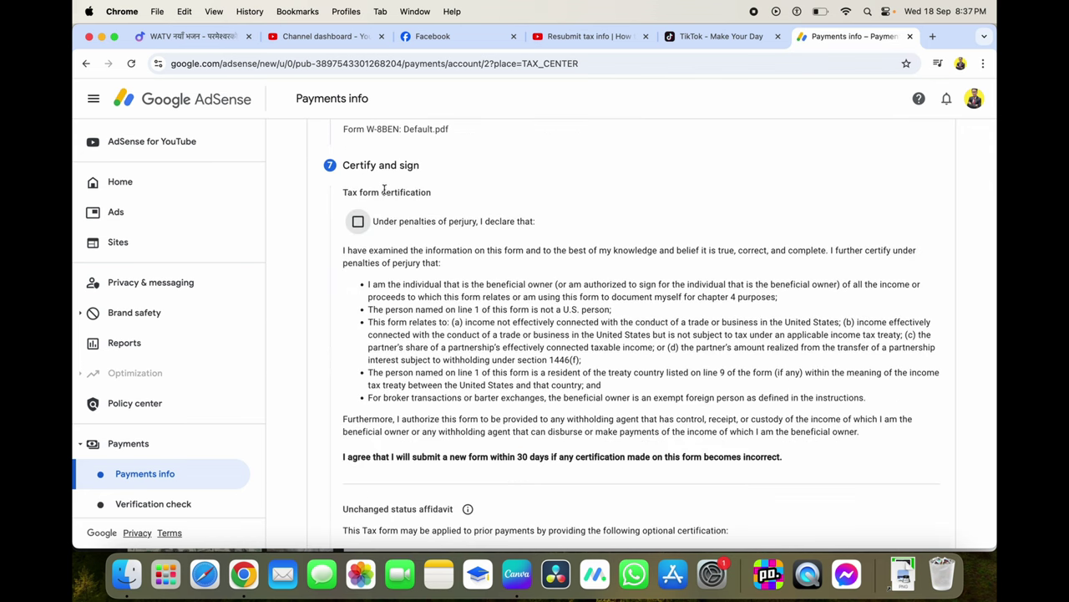
left_click(359, 224)
Certify the unchanged status affidavit and set its year to 2021
scroll(402, 264, "down", 5)
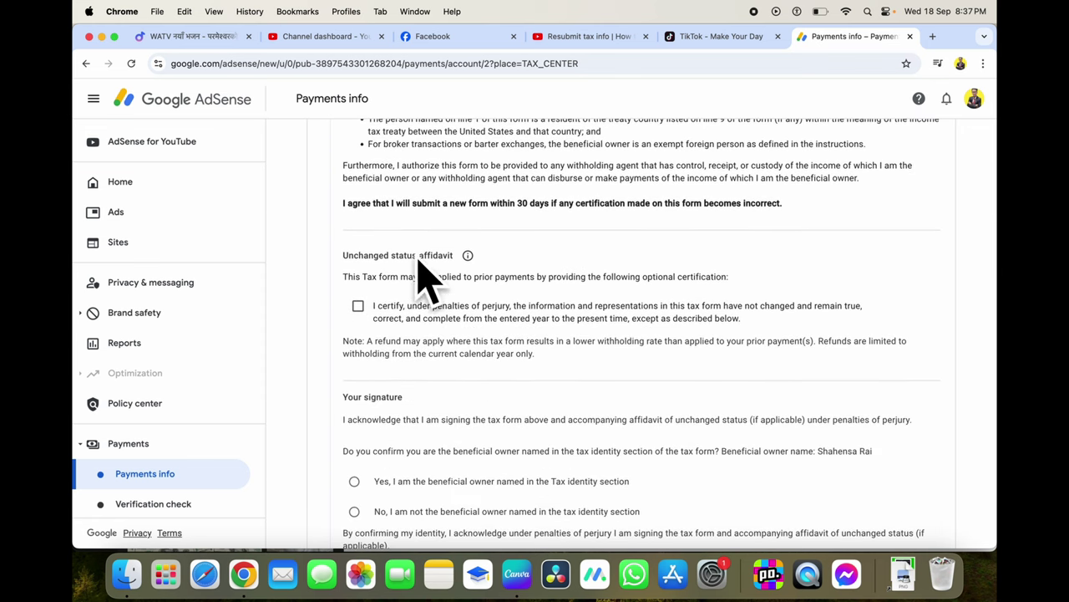
left_click(358, 306)
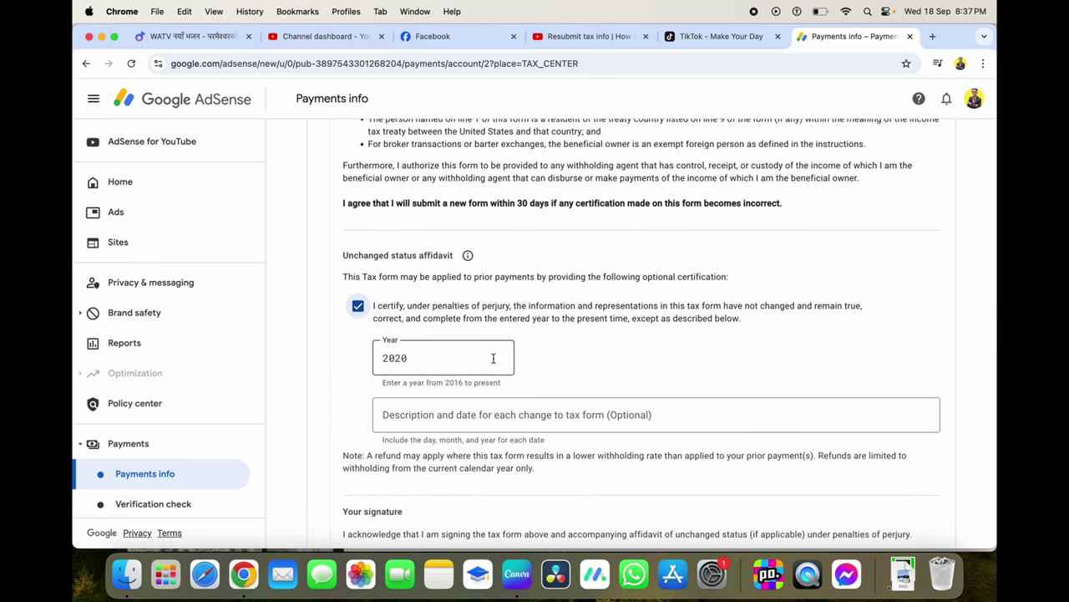
left_click(433, 357)
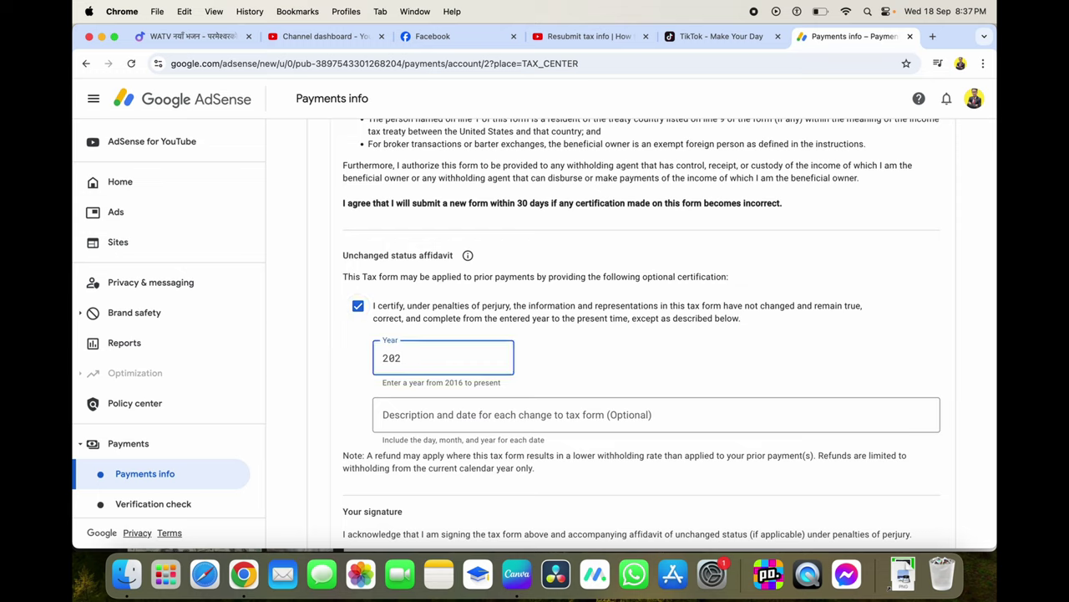
type("1")
key("Tab")
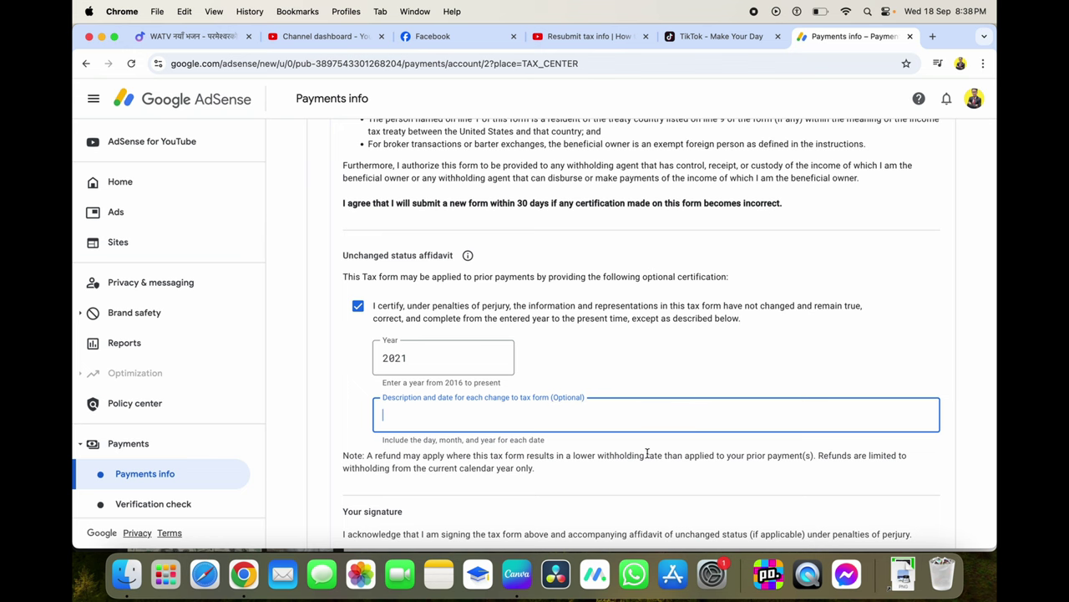
Confirm being the beneficial owner named in the Tax identity section and submit the tax form
scroll(647, 453, "down", 3)
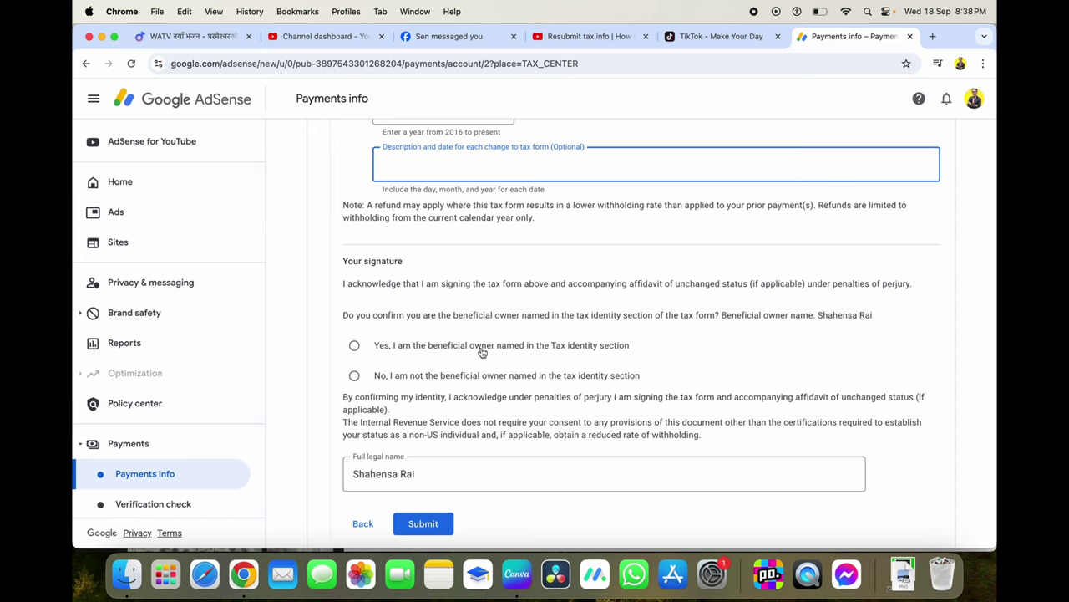
left_click(354, 348)
scroll(505, 412, "down", 1)
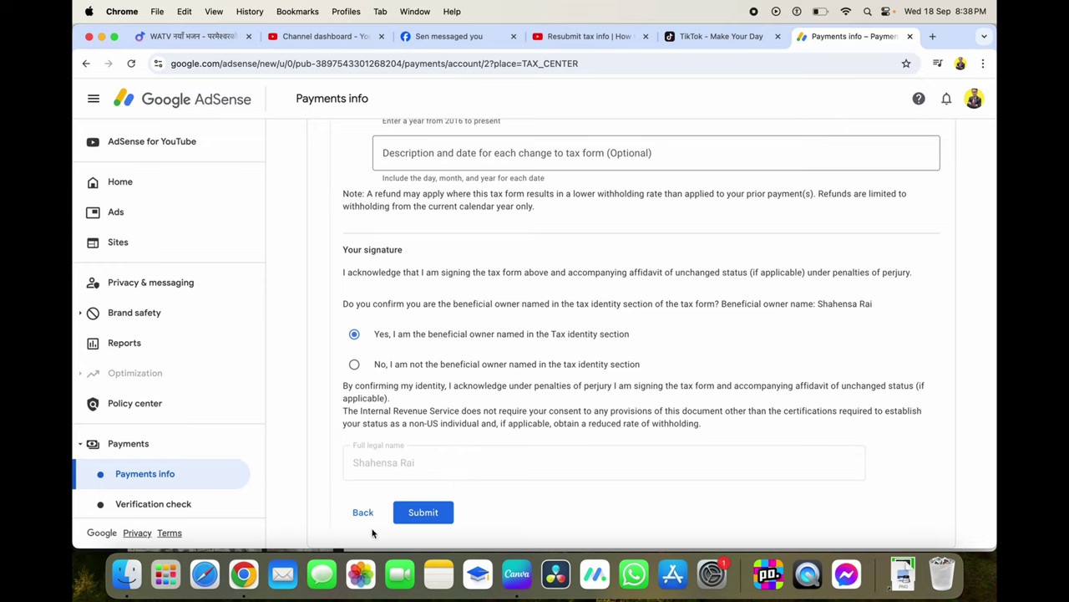
left_click(441, 511)
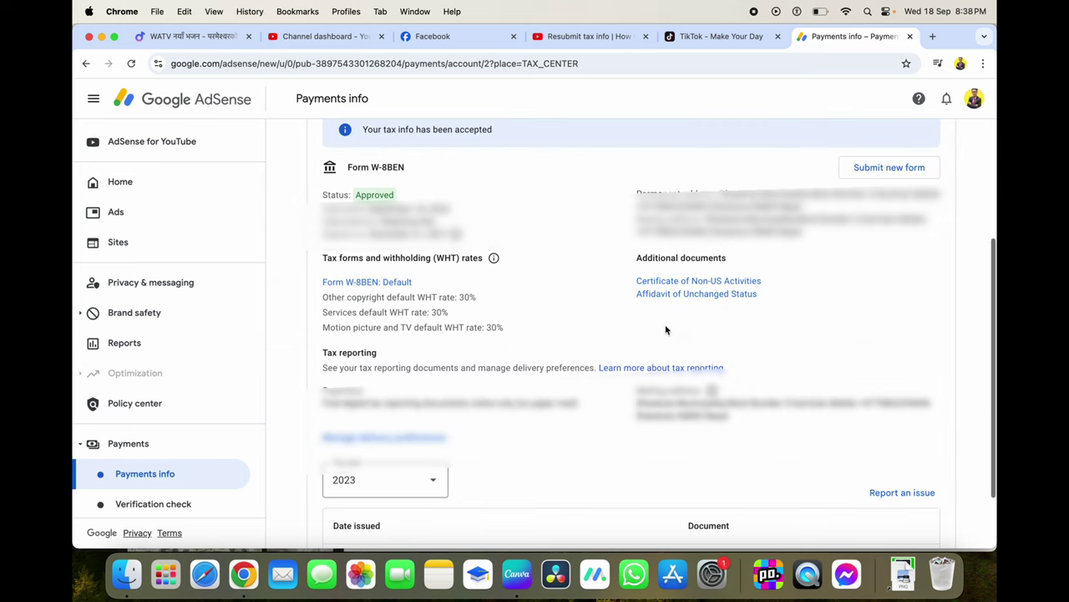